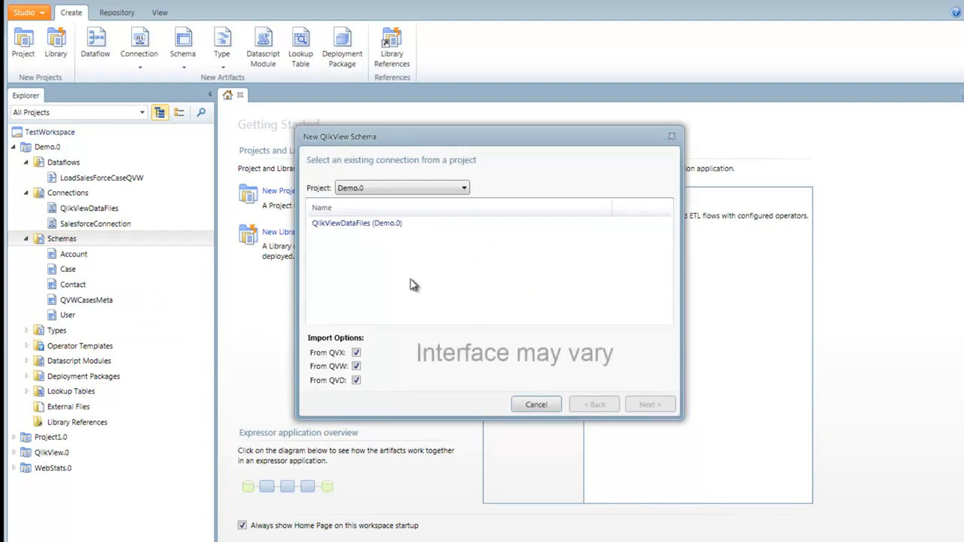
Base the new QlikView schema on the QlikViewDataFiles connection, importing only from QVW files.
left_click(449, 224)
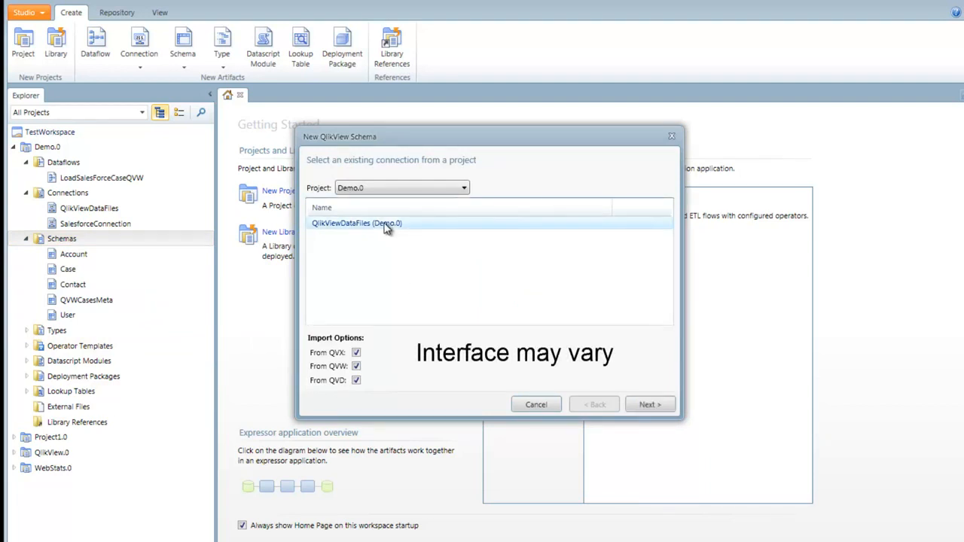
left_click(356, 353)
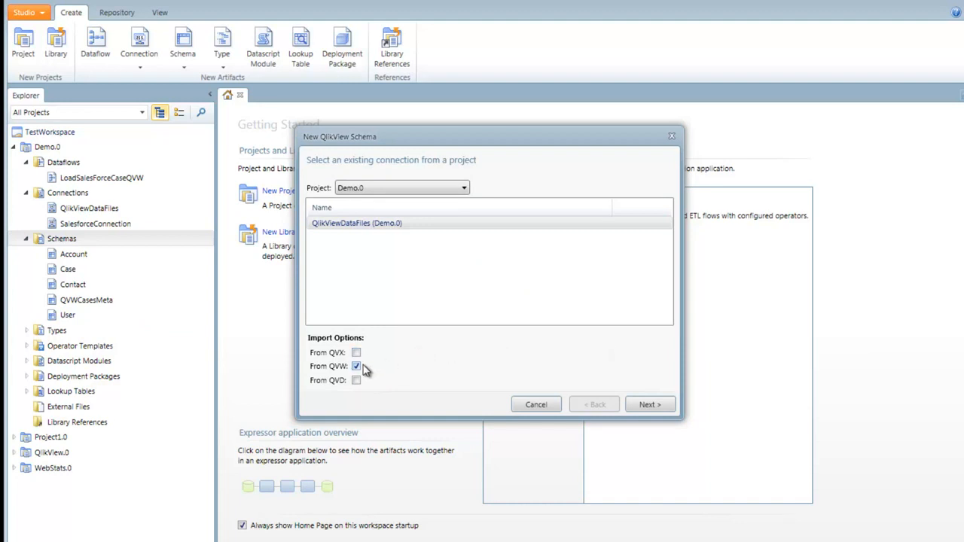
left_click(650, 406)
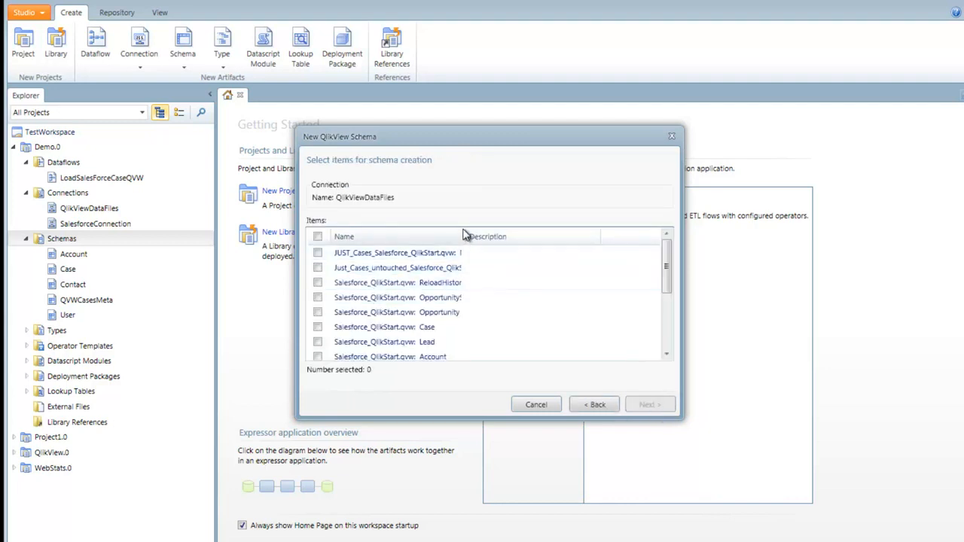
Choose the Case table of Salesforce_QlikStart.qvw as the item for schema creation.
left_click_drag(467, 237, 520, 238)
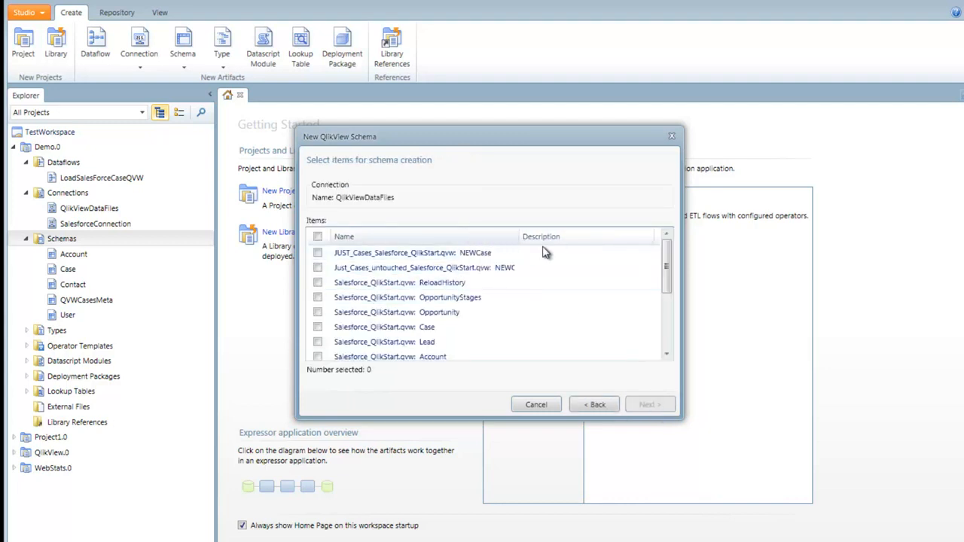
left_click_drag(669, 283, 669, 298)
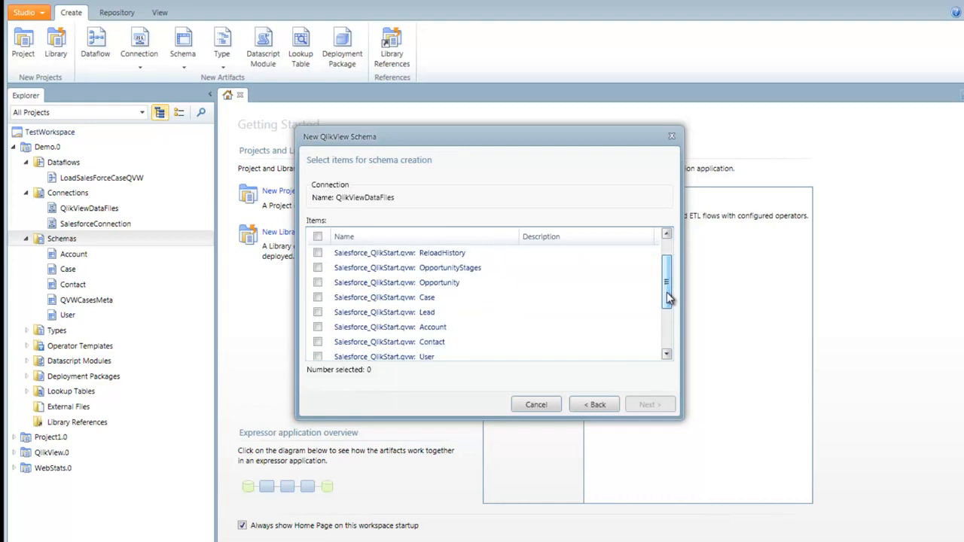
left_click(442, 302)
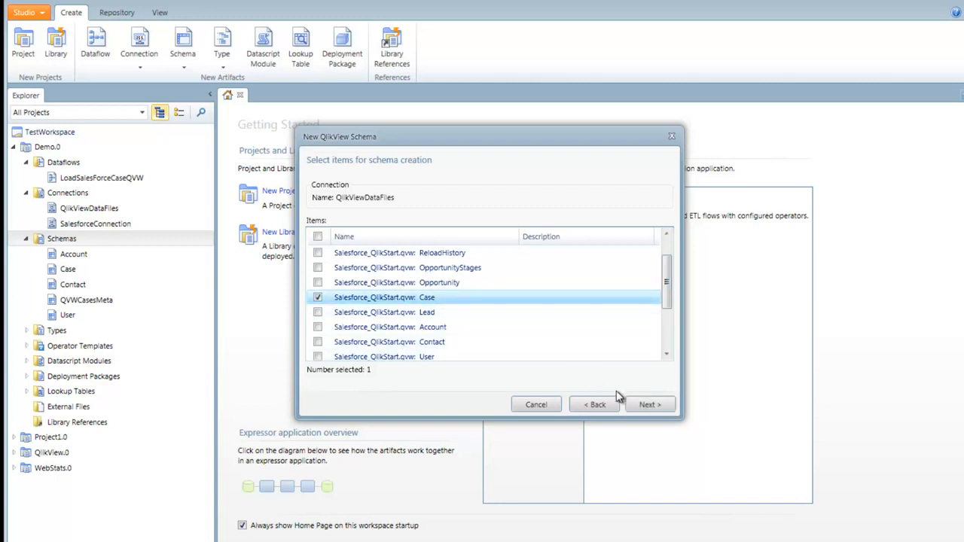
left_click(649, 404)
Save the new schema in project Demo.0 under the name QVWCaseMetaDemo and open it.
left_click(491, 249)
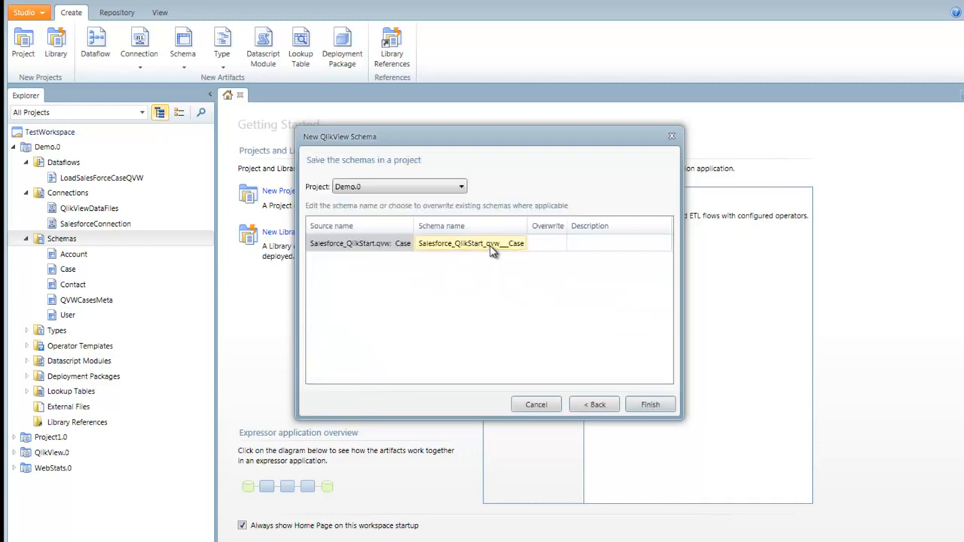
double_click(492, 245)
key("ctrl+a")
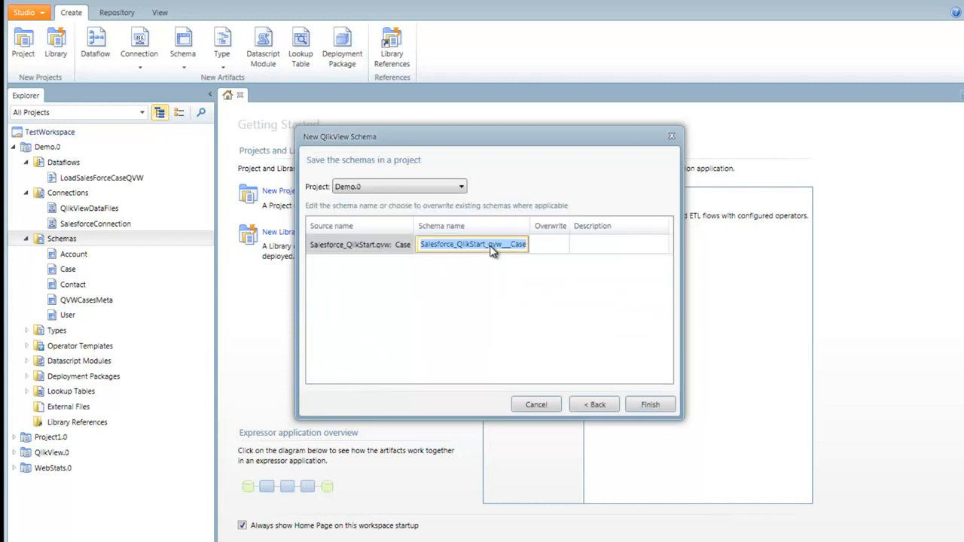
type("QVWCaseMetaDemo")
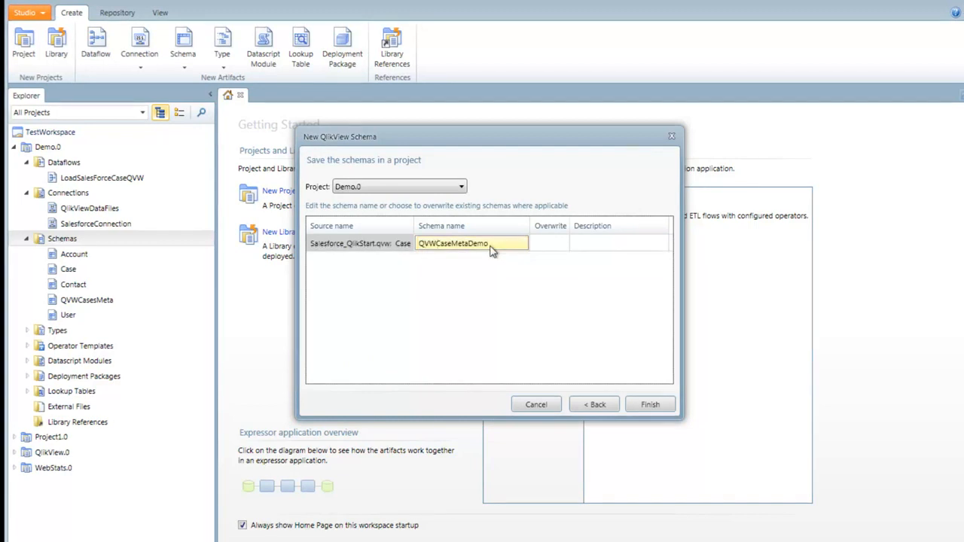
left_click(660, 407)
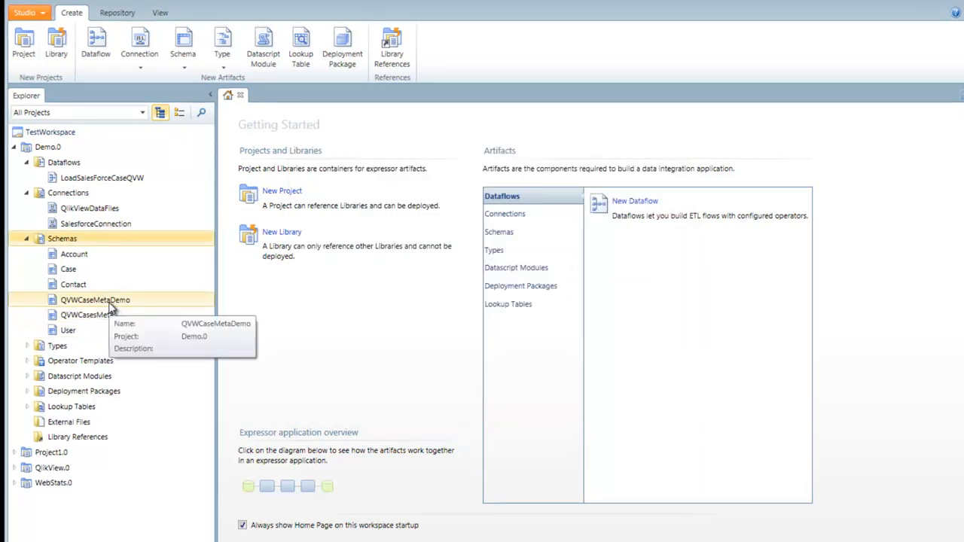
left_click(109, 304)
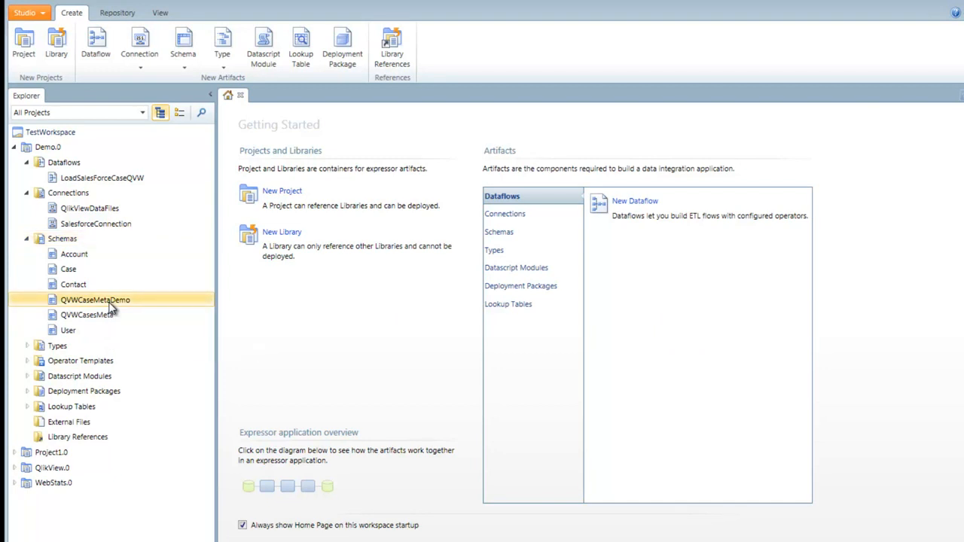
double_click(110, 306)
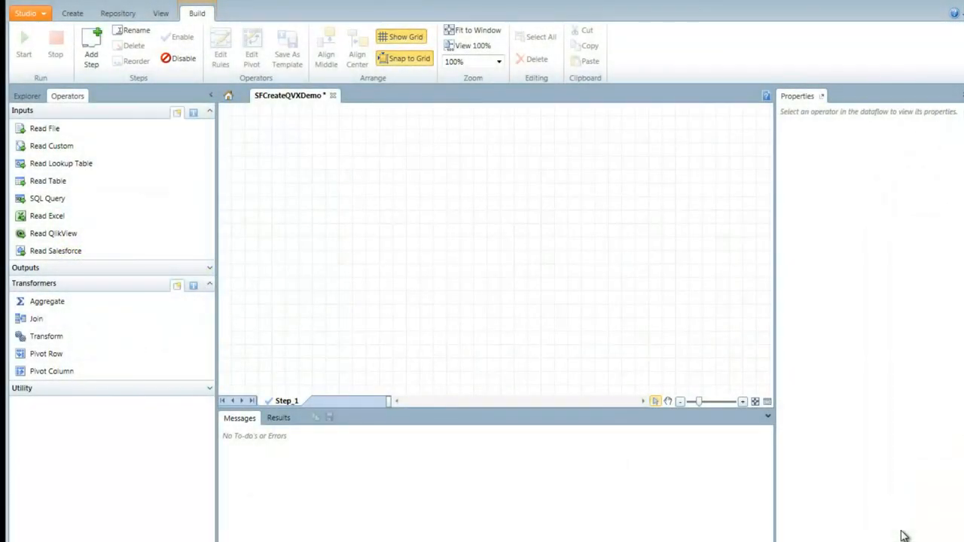
Show the saved operator templates for both the input and the transformer operators.
left_click(46, 132)
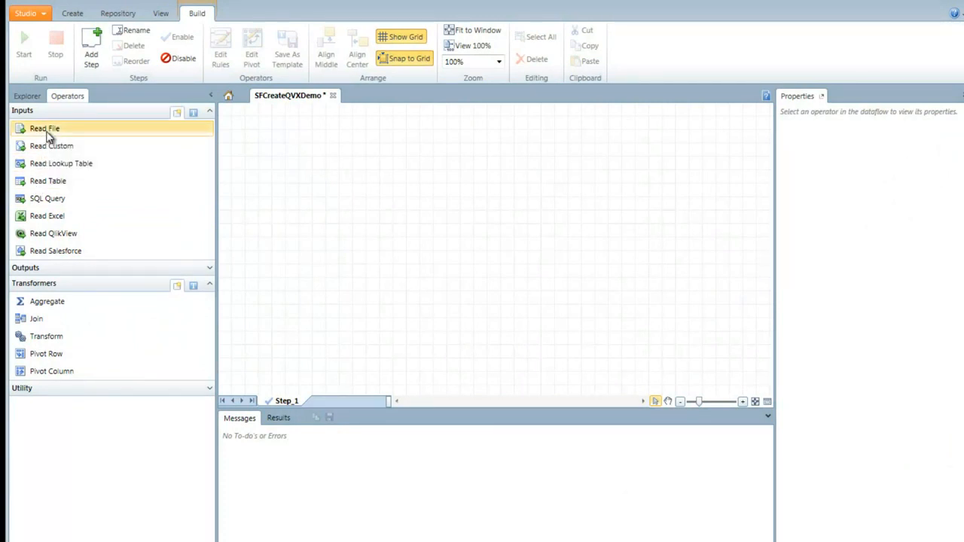
left_click(468, 296)
left_click(194, 115)
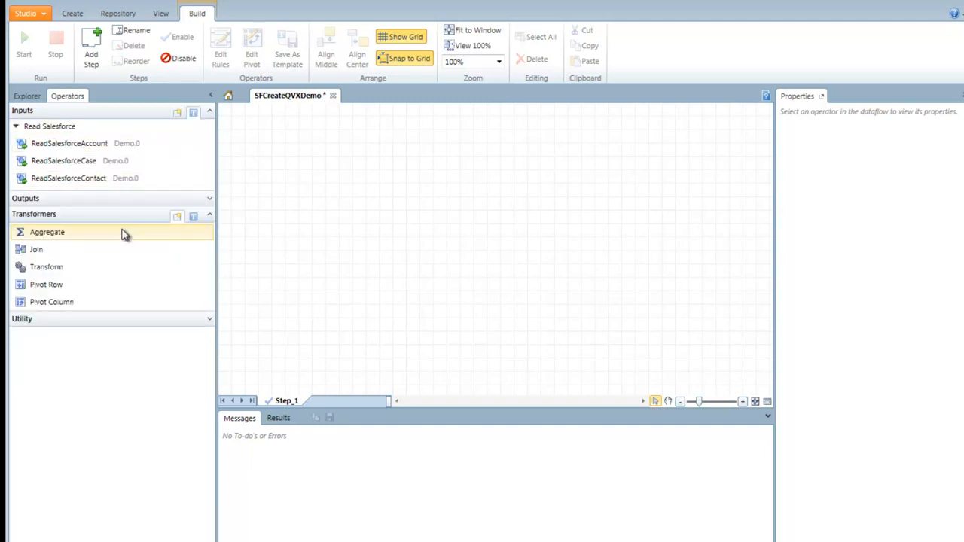
left_click(194, 218)
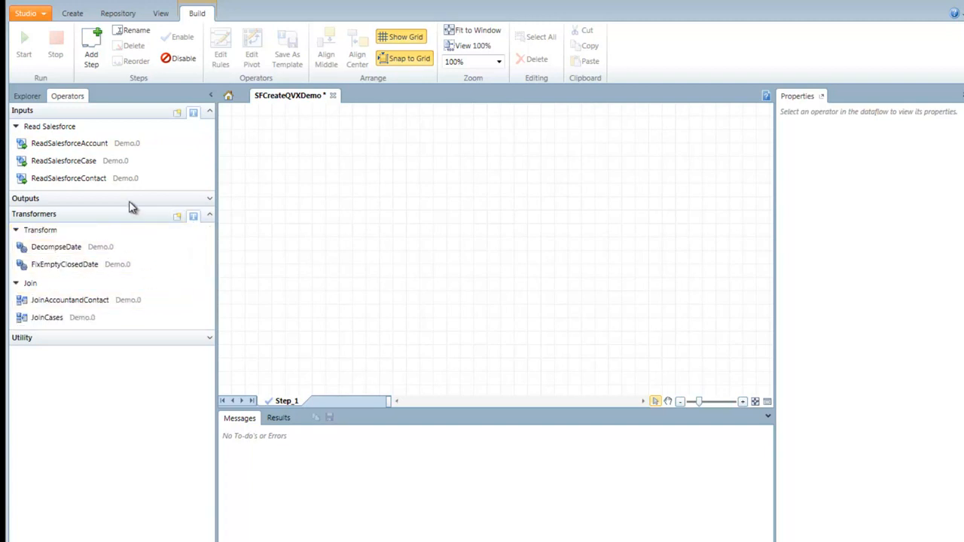
Place the ReadSalesforceAccount, ReadSalesforceCase and ReadSalesforceContact templates on the dataflow canvas, with the account reader below the case reader.
left_click_drag(92, 145, 288, 156)
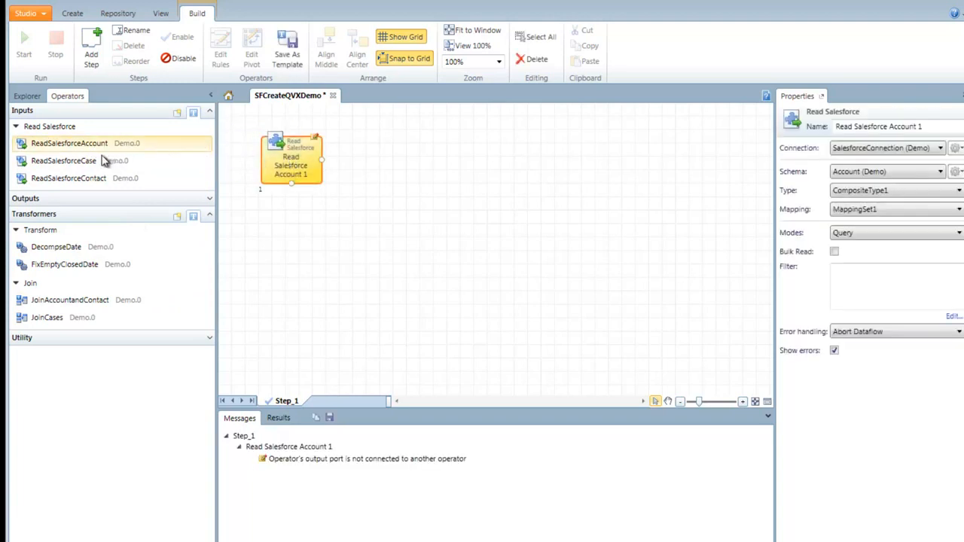
left_click_drag(75, 162, 402, 150)
left_click_drag(68, 184, 369, 253)
left_click_drag(288, 173, 289, 214)
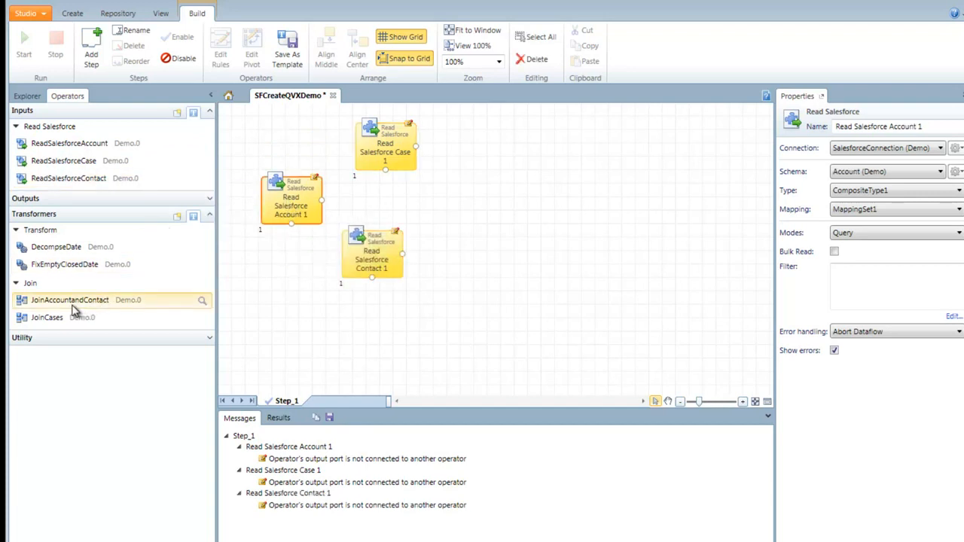
Join the account and contact readers with the JoinAccountandContact template, and combine that output with the case reader using JoinCases.
left_click_drag(74, 309, 407, 262)
left_click_drag(322, 201, 399, 240)
left_click_drag(65, 319, 531, 235)
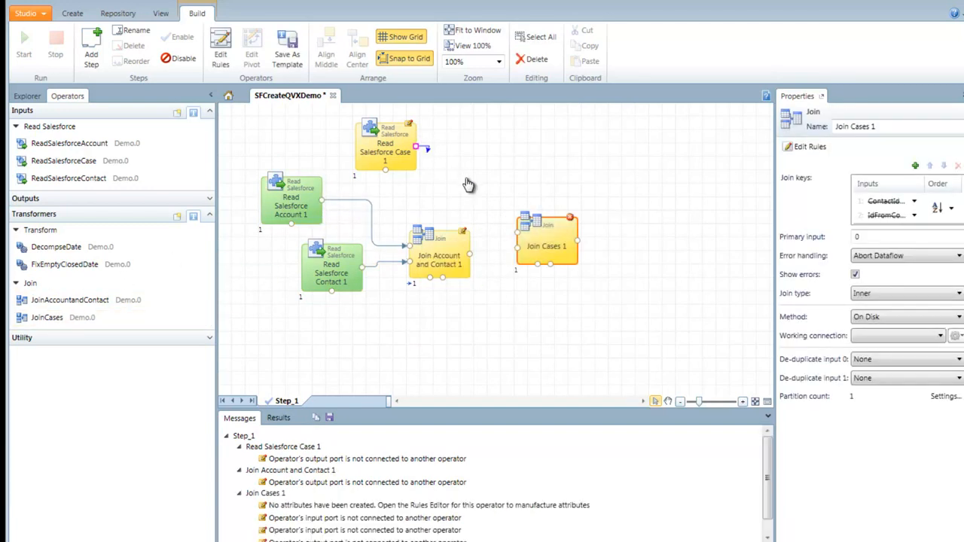
left_click_drag(468, 185, 515, 231)
left_click_drag(469, 254, 505, 264)
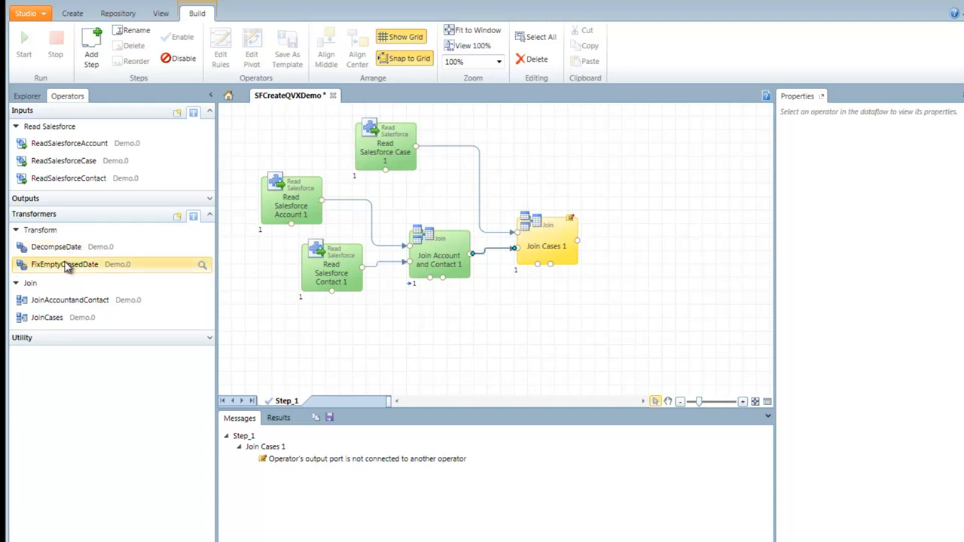
Add the FixEmptyClosedDate transform after Join Cases and review its rules for empty closed and created dates.
mouse_move(68, 264)
left_mouse_down()
mouse_move(663, 240)
mouse_move(601, 243)
mouse_move(617, 247)
left_mouse_up()
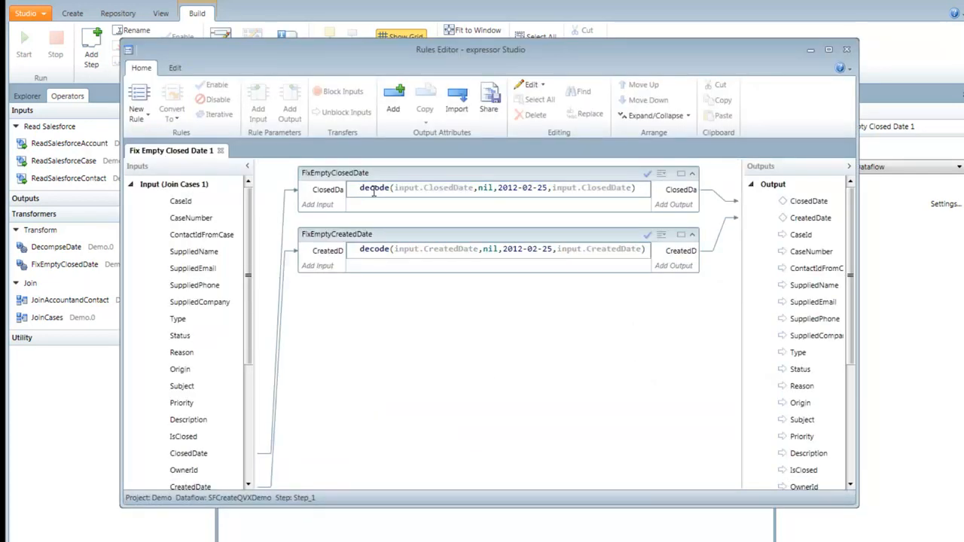
left_click(174, 68)
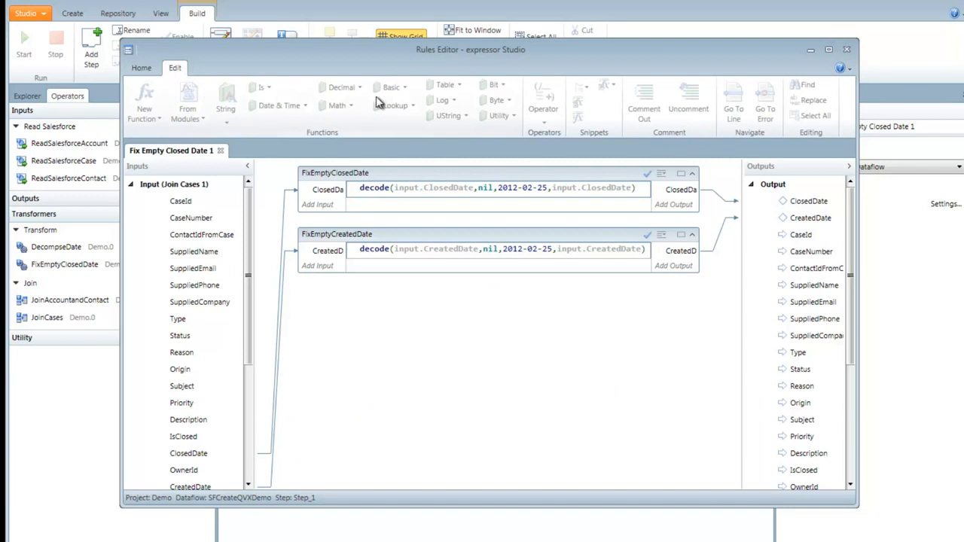
left_click(332, 181)
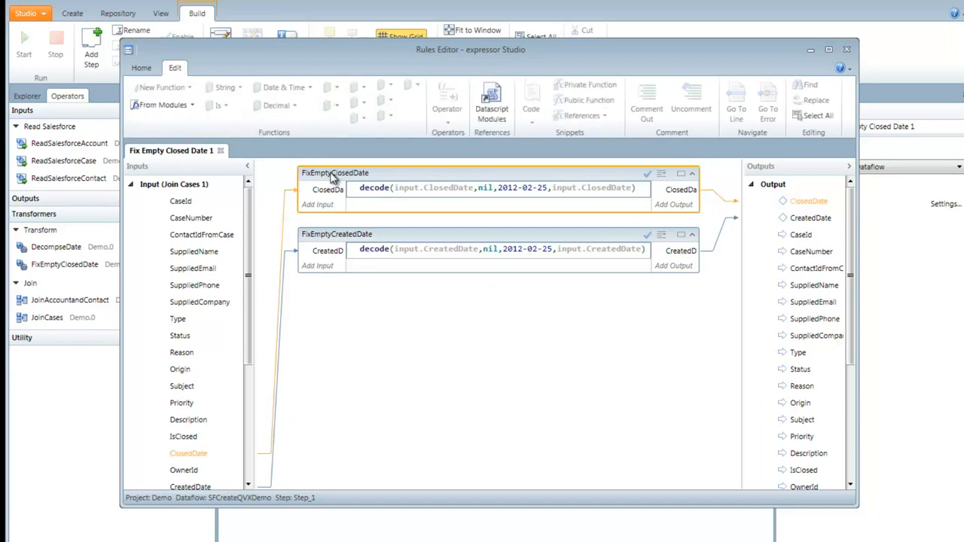
left_click(330, 237)
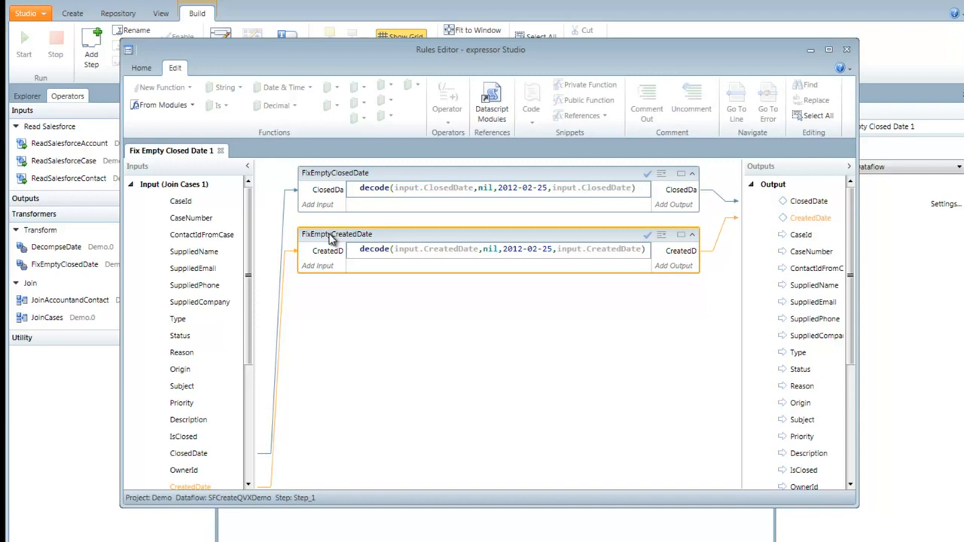
left_click_drag(851, 309, 852, 233)
left_click(847, 50)
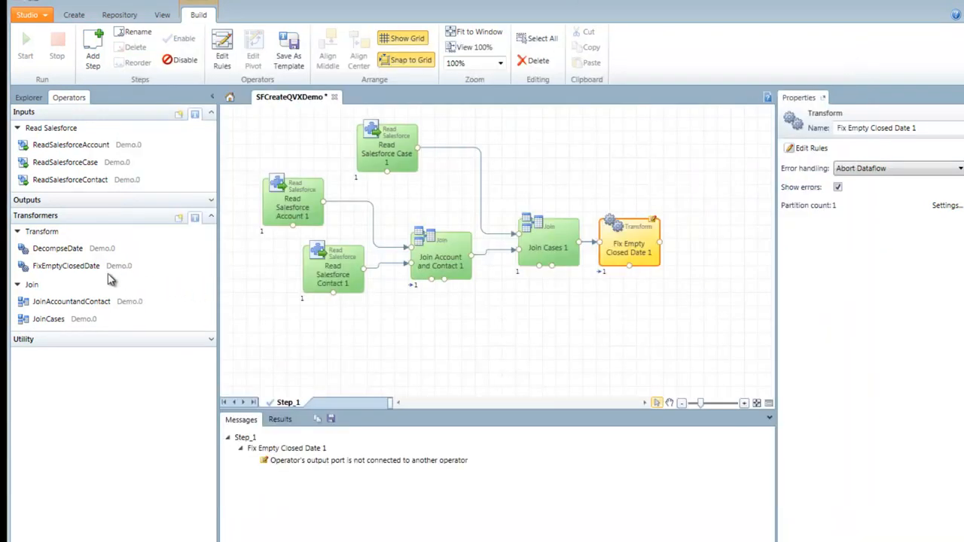
Add the DecompseDate transform template after Fix Empty Closed Date.
mouse_move(54, 256)
left_mouse_down()
mouse_move(513, 242)
mouse_move(717, 253)
left_mouse_up()
left_click(715, 250)
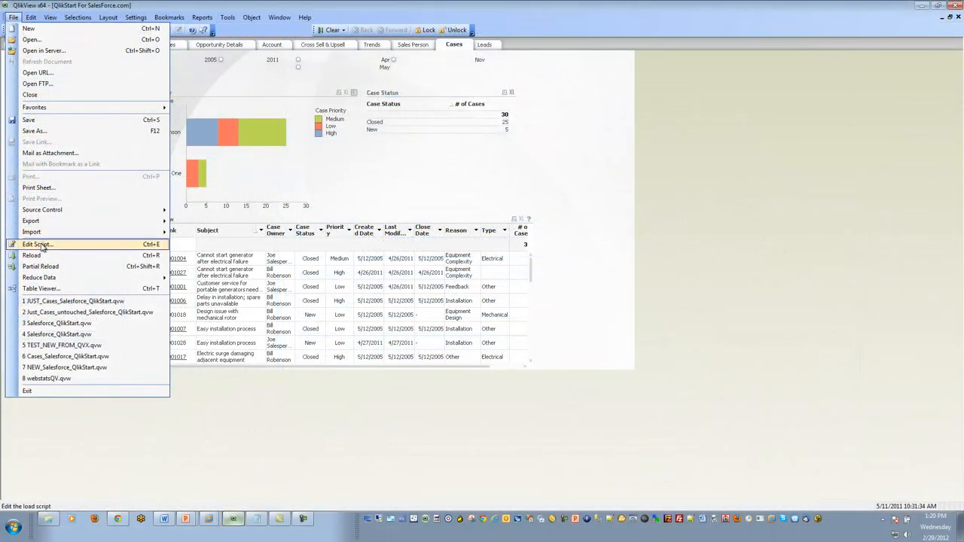
In QlikView, open the document's load script and examine the Case section.
left_click(37, 244)
left_click(147, 49)
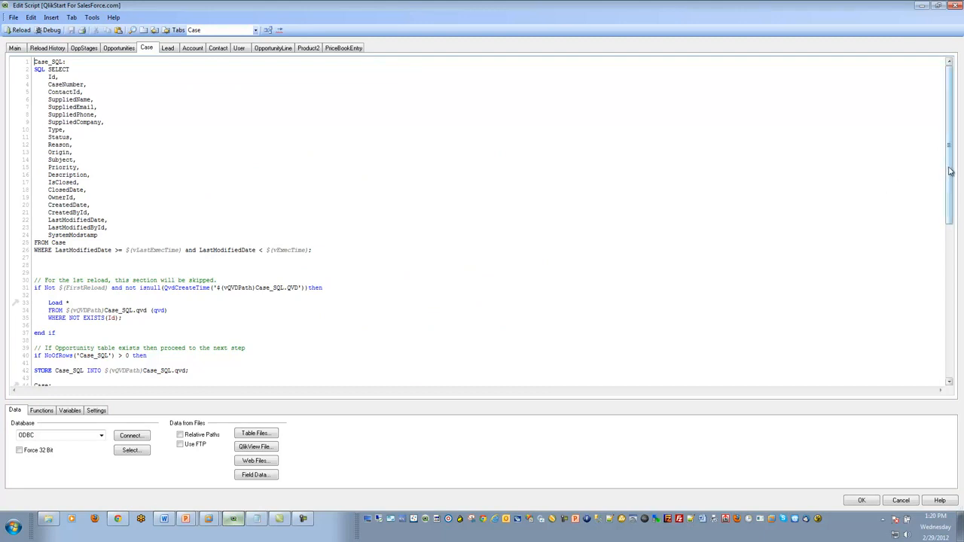
left_click_drag(951, 172, 951, 331)
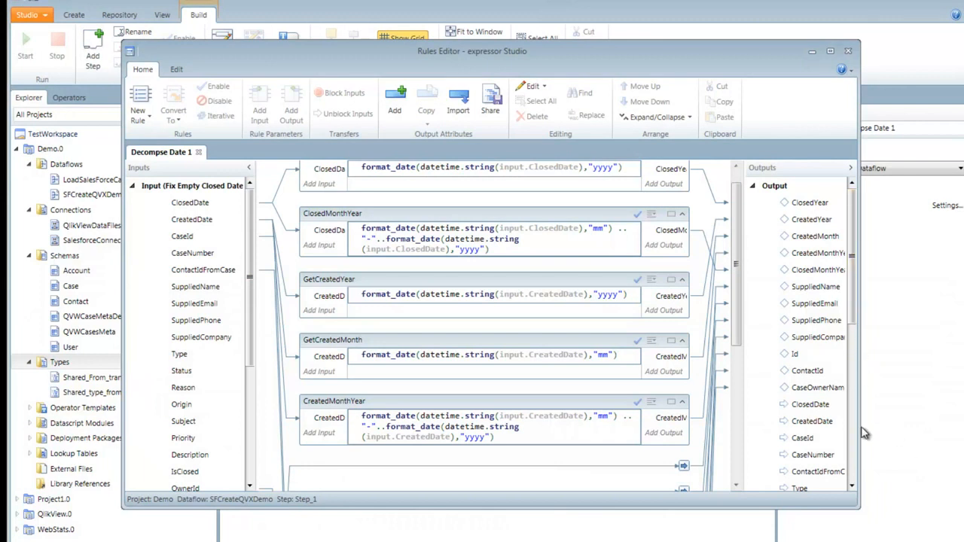
In expressor Studio, share the Decompse Date output type in project Demo.0 as SharedNewAttributesType.
left_click_drag(853, 305, 852, 228)
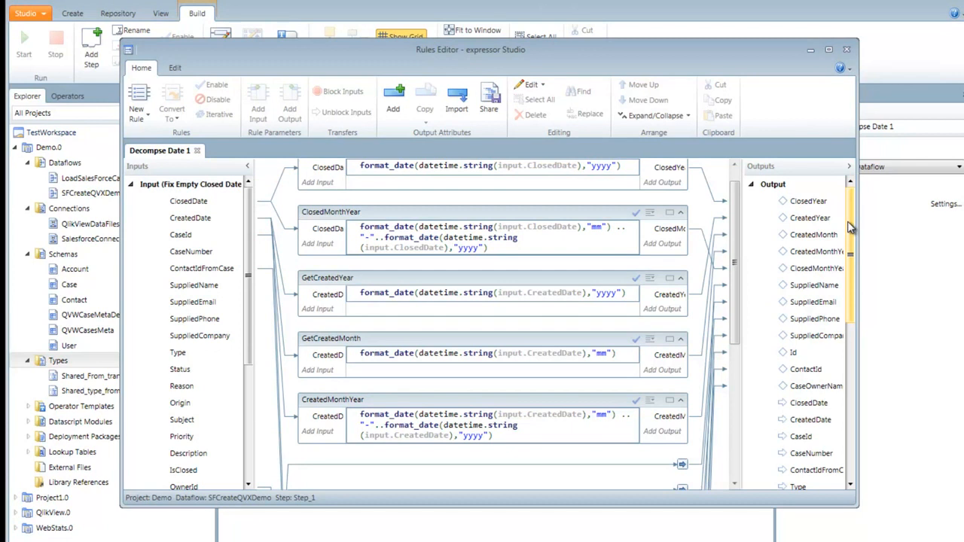
left_click(488, 110)
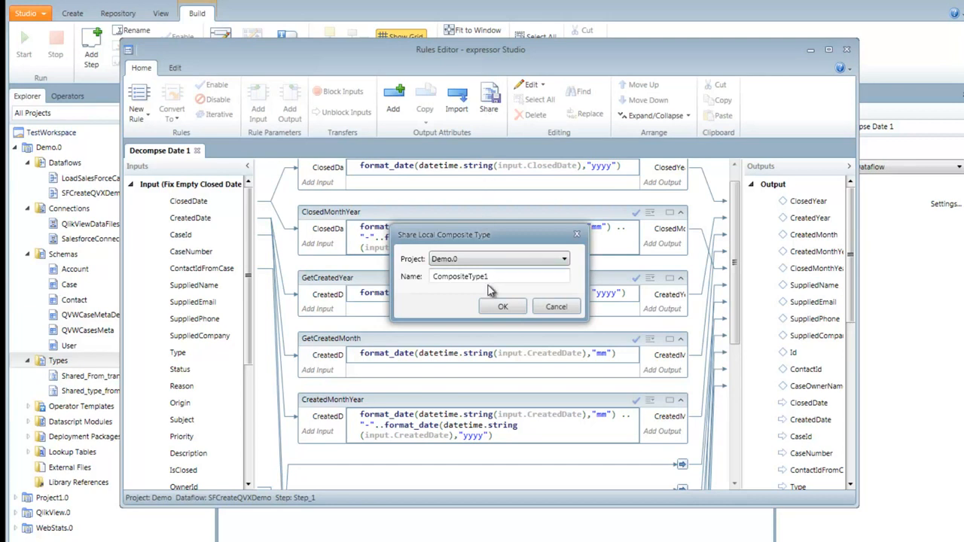
left_click_drag(490, 277, 403, 280)
type("SharedNewAttributeType")
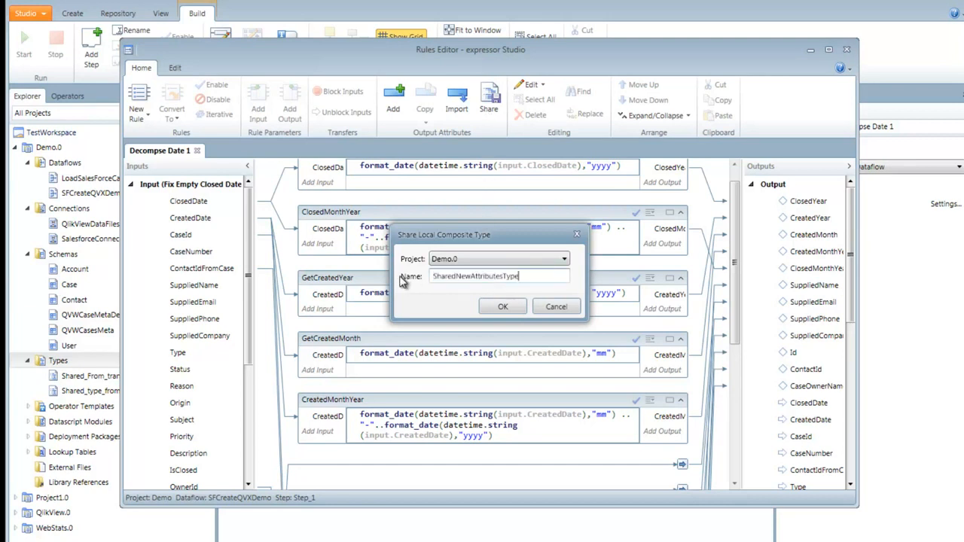
left_click(506, 306)
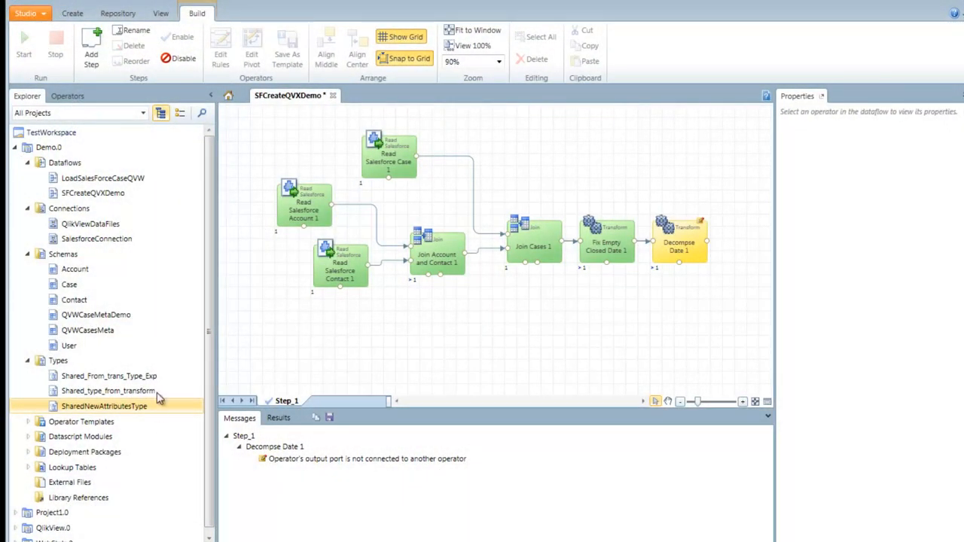
Assign the shared composite type SharedNewAttributesType to the QVWCaseMetaDemo schema, automatically creating mappings for matching names.
left_click(122, 316)
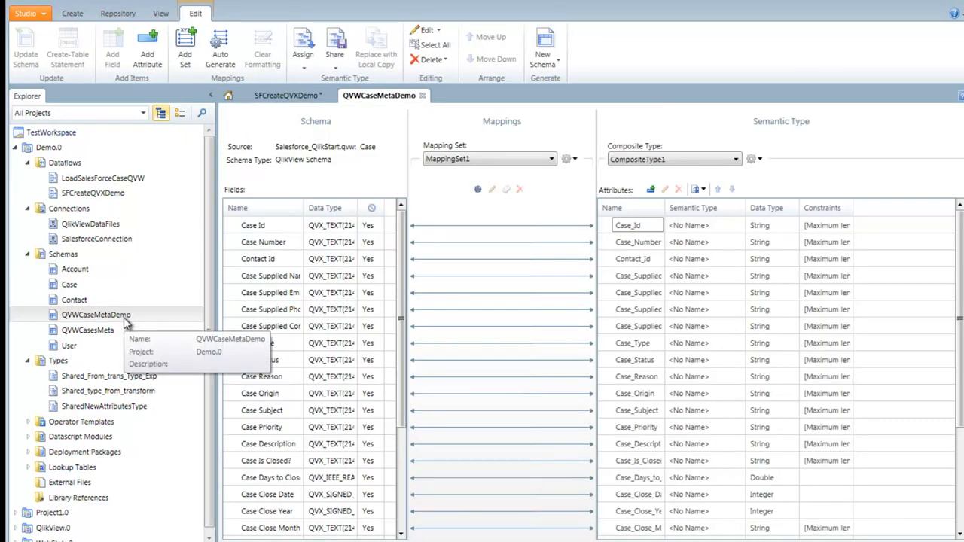
left_click(304, 68)
left_click(334, 111)
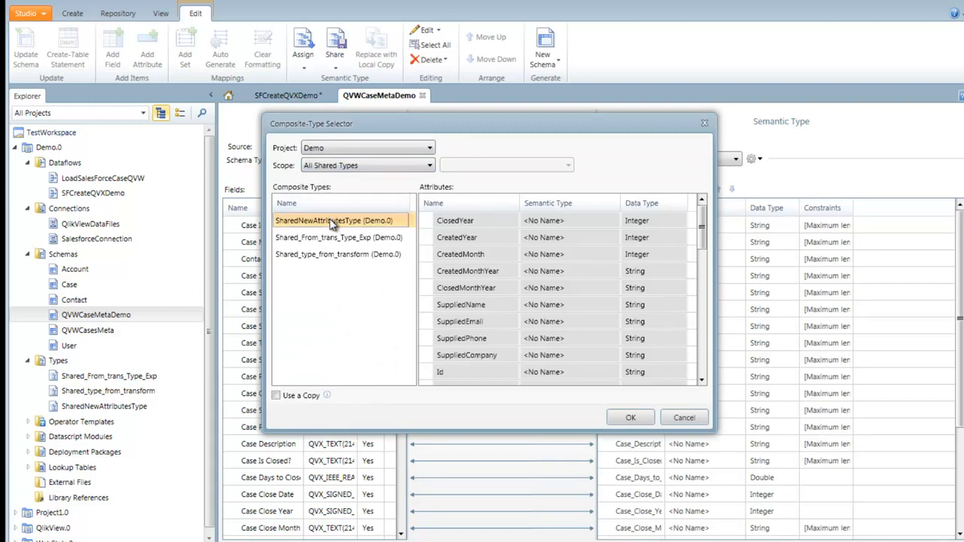
left_click(637, 418)
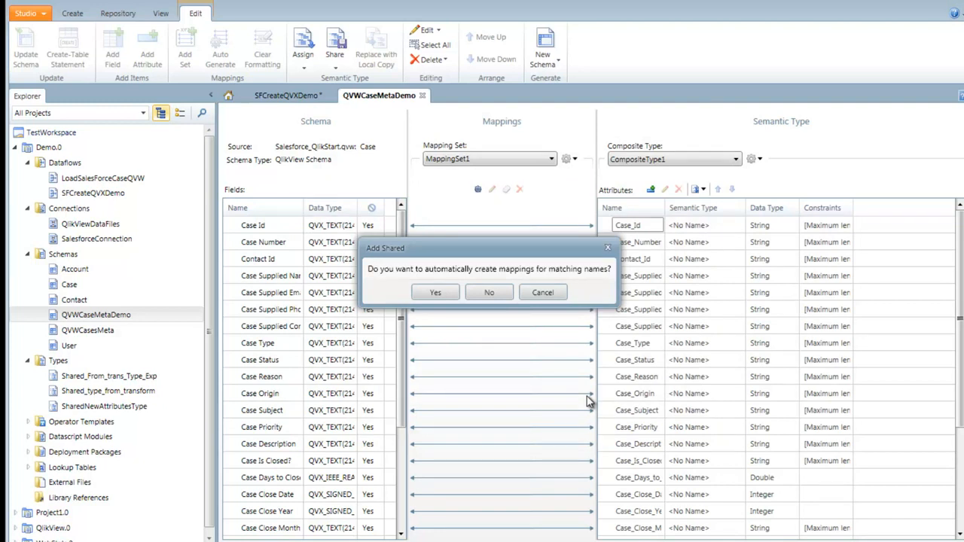
left_click(439, 294)
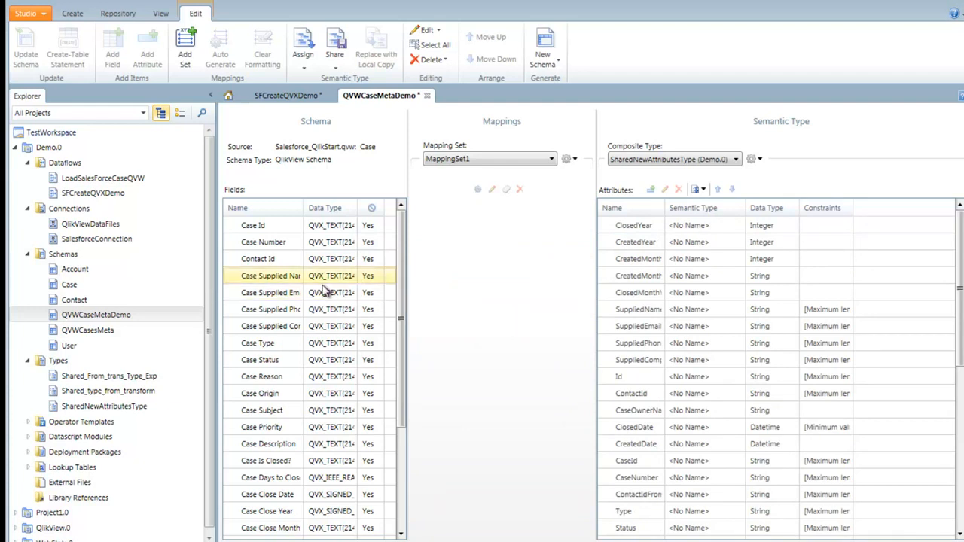
Map the Case Supplied Name field to the SuppliedName attribute and Case Supplied Email to SuppliedEmail.
left_click_drag(276, 280, 640, 310)
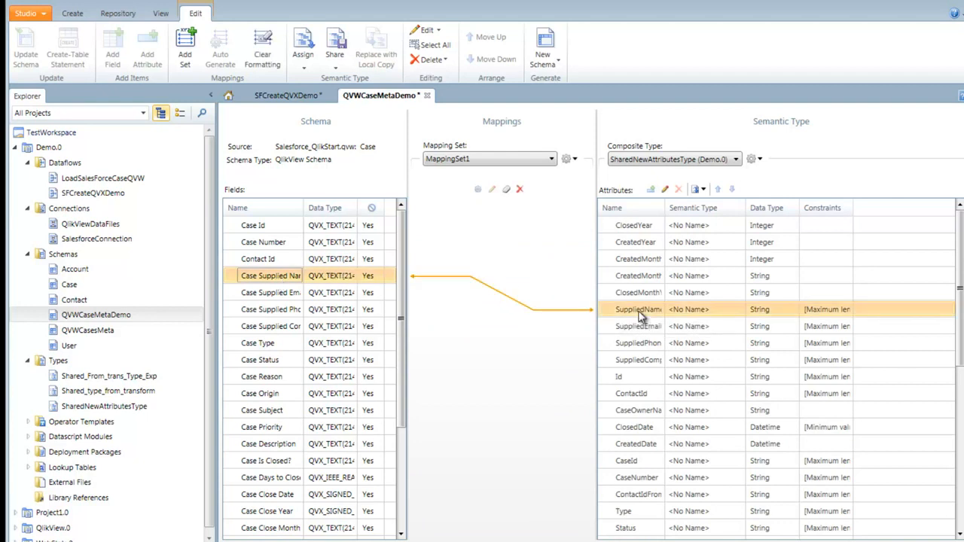
left_click_drag(292, 295, 627, 332)
left_click(287, 309)
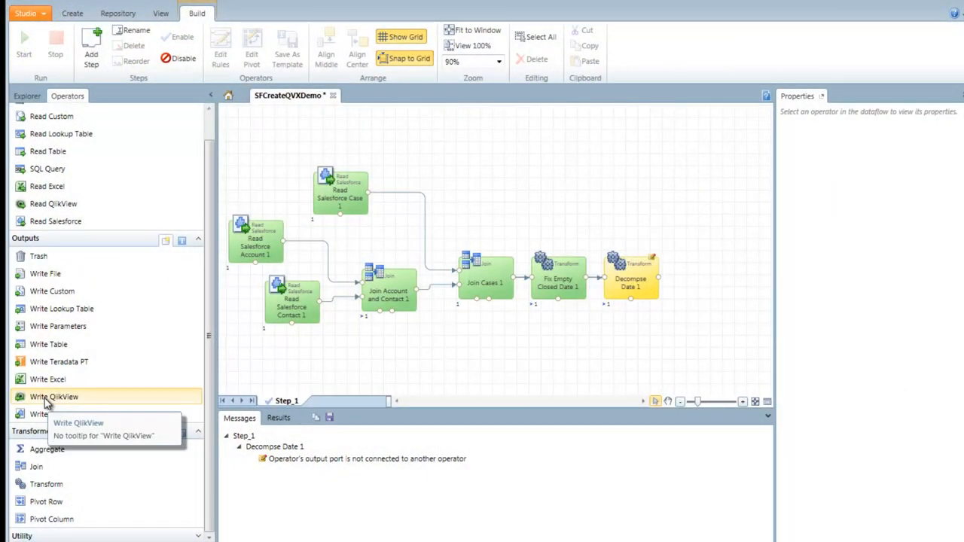
In the SFCreateQVXDemo dataflow, connect a Write QlikView operator after Decompse Date 1 and set its connection to QlikViewDataFiles.
mouse_move(46, 403)
left_mouse_down()
mouse_move(541, 381)
mouse_move(687, 307)
mouse_move(715, 280)
mouse_move(678, 280)
mouse_move(702, 286)
left_mouse_up()
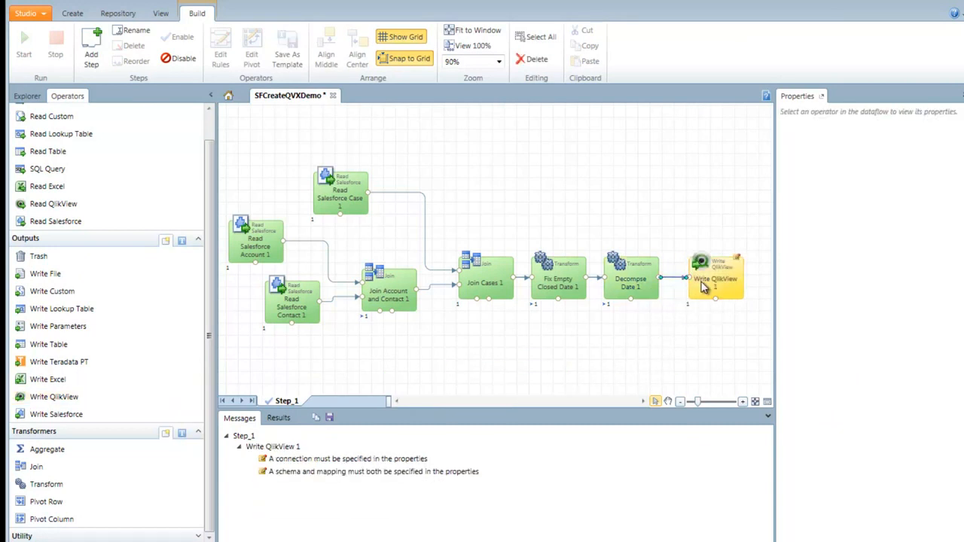
left_click(701, 284)
left_click(938, 149)
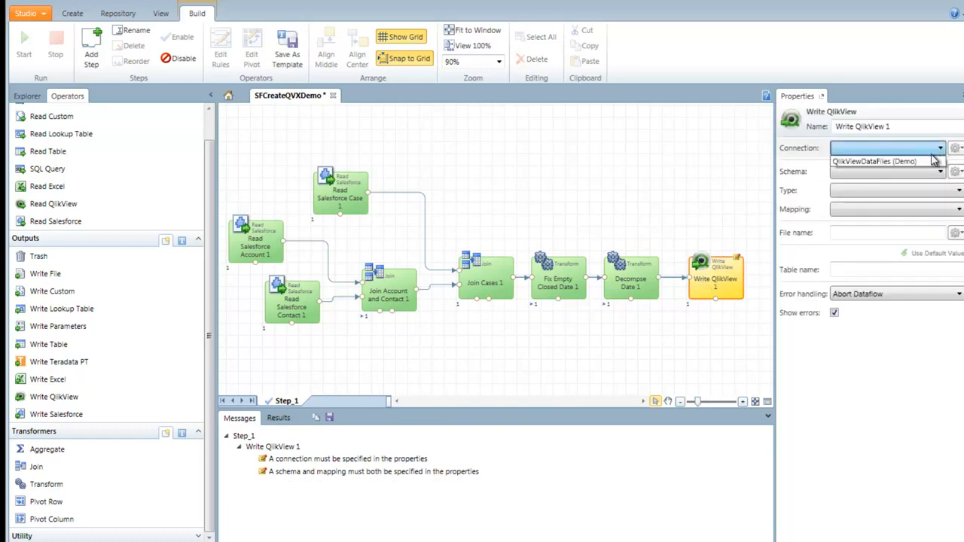
left_click(935, 160)
Set the Write QlikView operator's schema to QVWCaseMetaDemo and its type to SharedNewAttributesType.
left_click(941, 171)
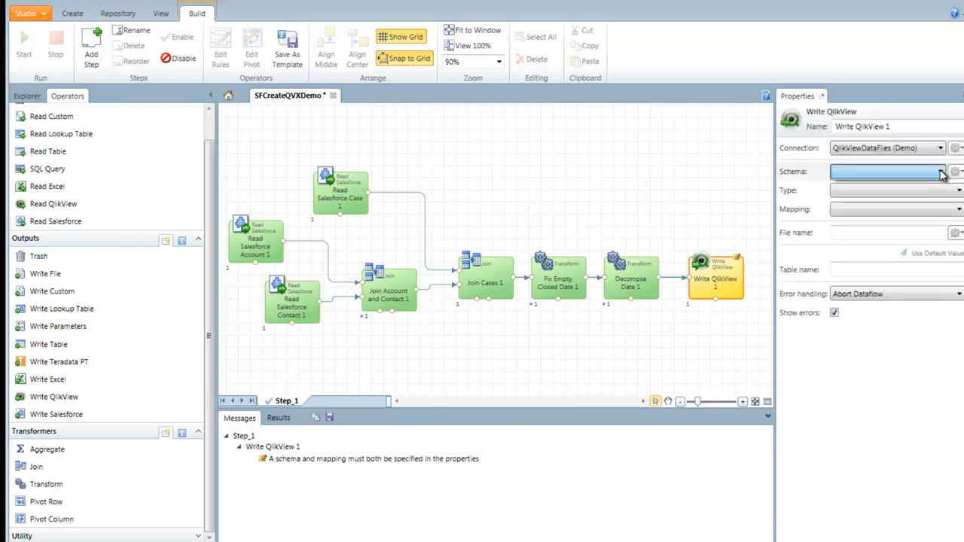
left_click(933, 185)
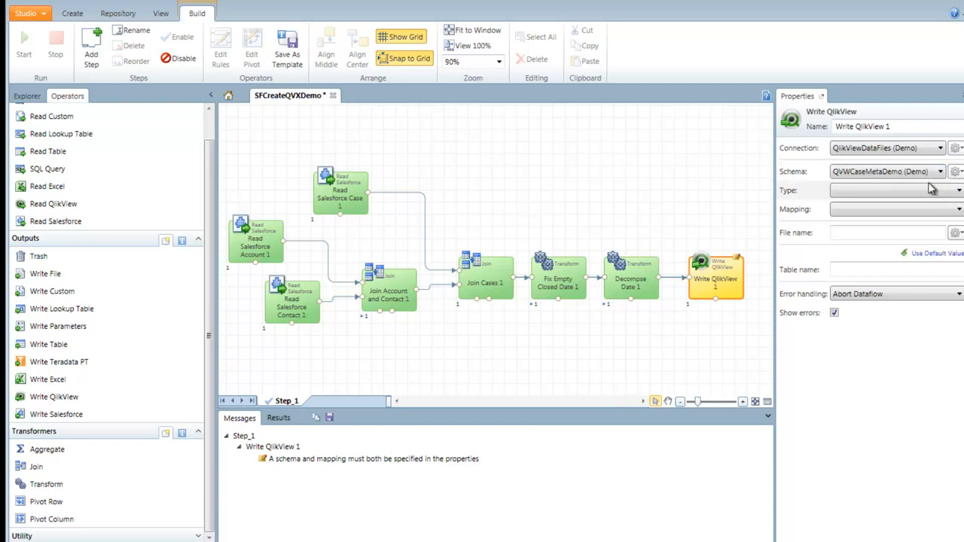
left_click(958, 190)
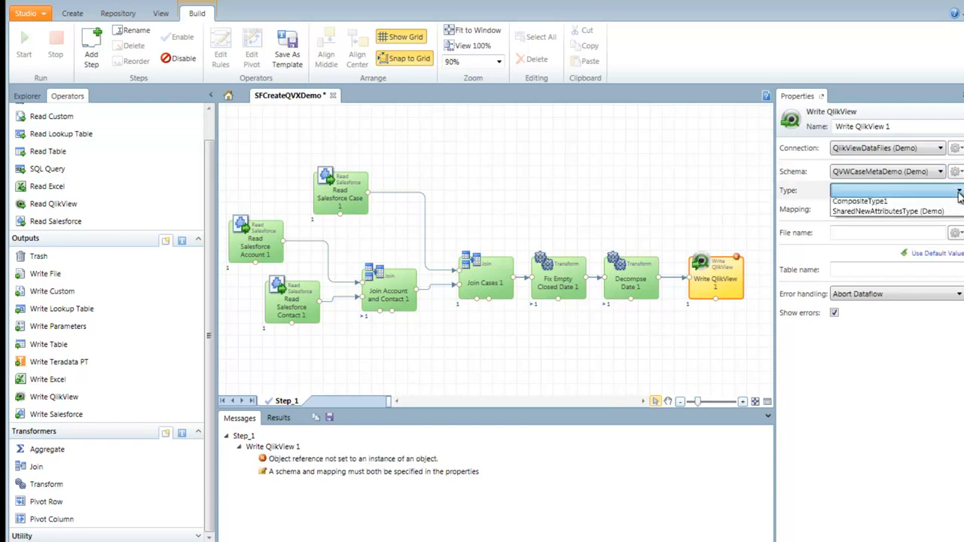
left_click(947, 214)
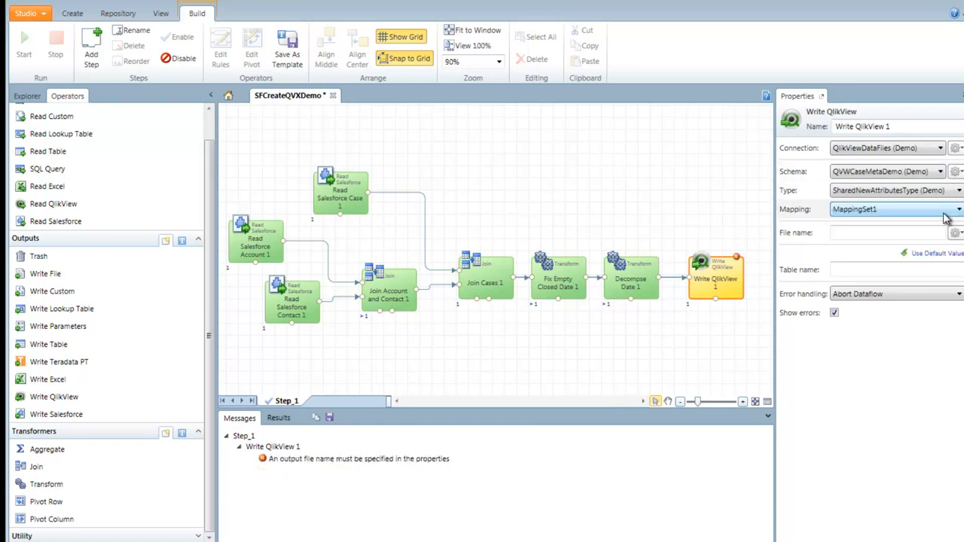
Set the Write QlikView output file name to sf_case.qvx and use the default value for the table name.
left_click(933, 231)
type("s")
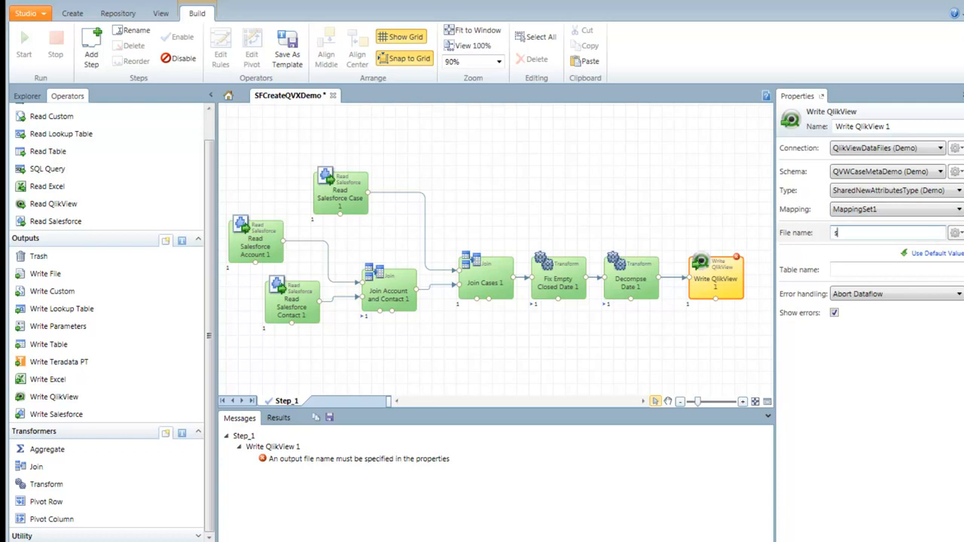
type("f_c")
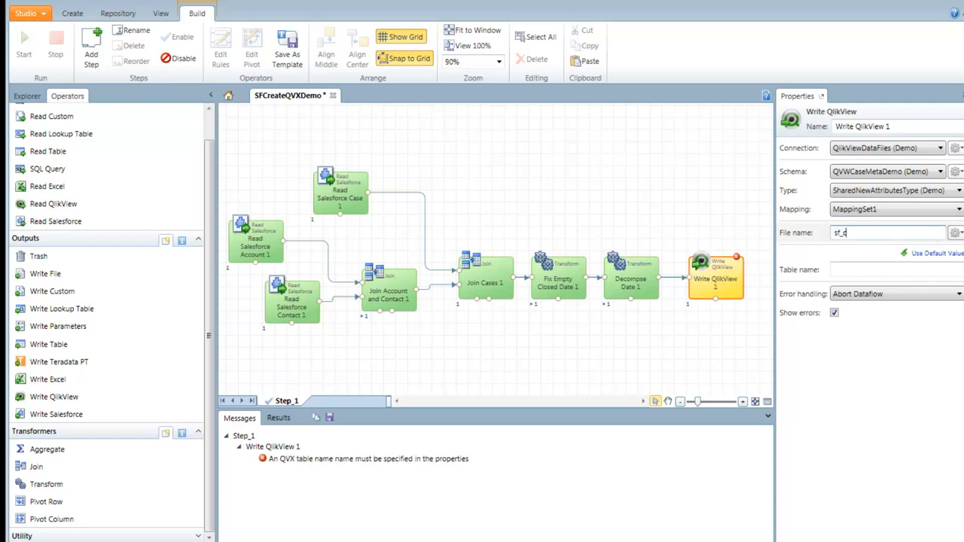
type("ase.qvx")
left_click(936, 254)
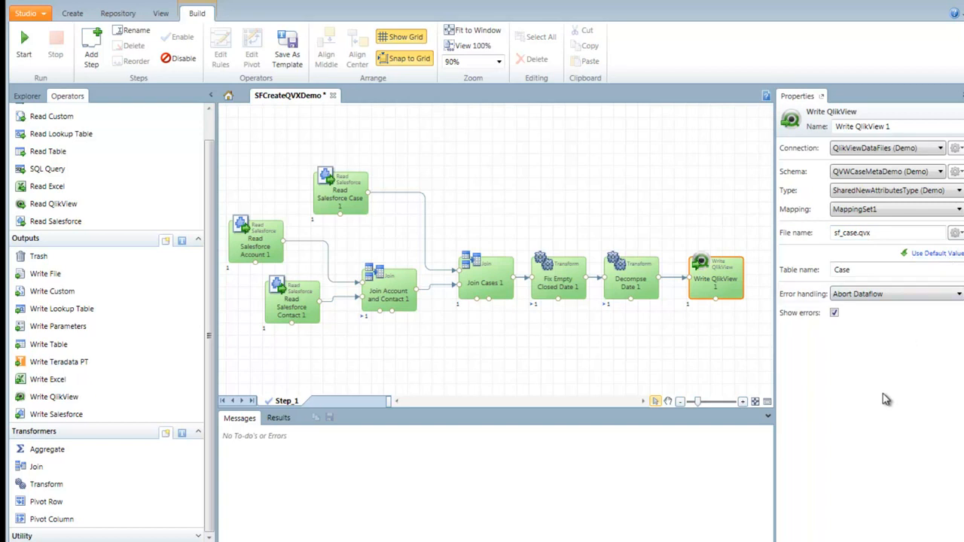
Run the dataflow, and in Windows Explorer locate sf_case.qvx in the cases folder sorted by newest modification date.
left_click(23, 43)
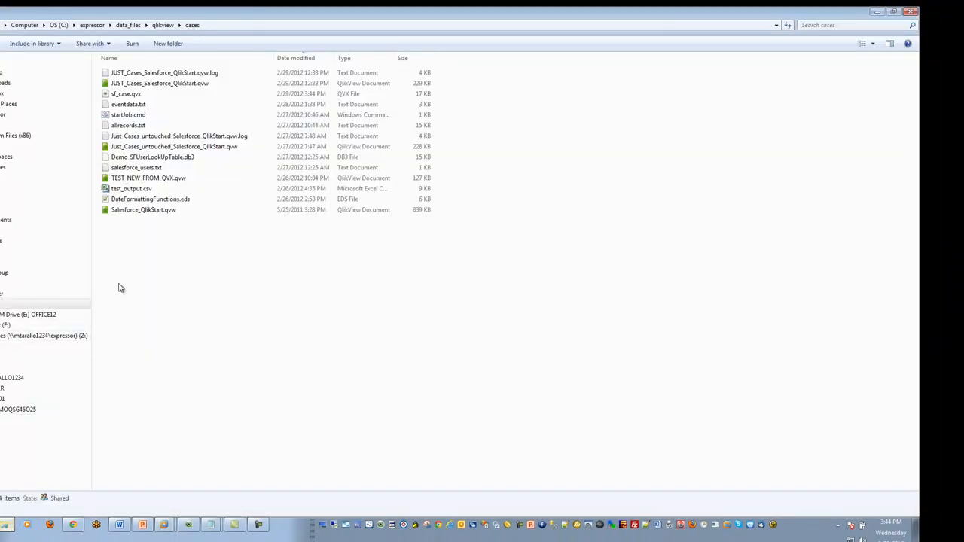
left_click(286, 60)
left_click(287, 60)
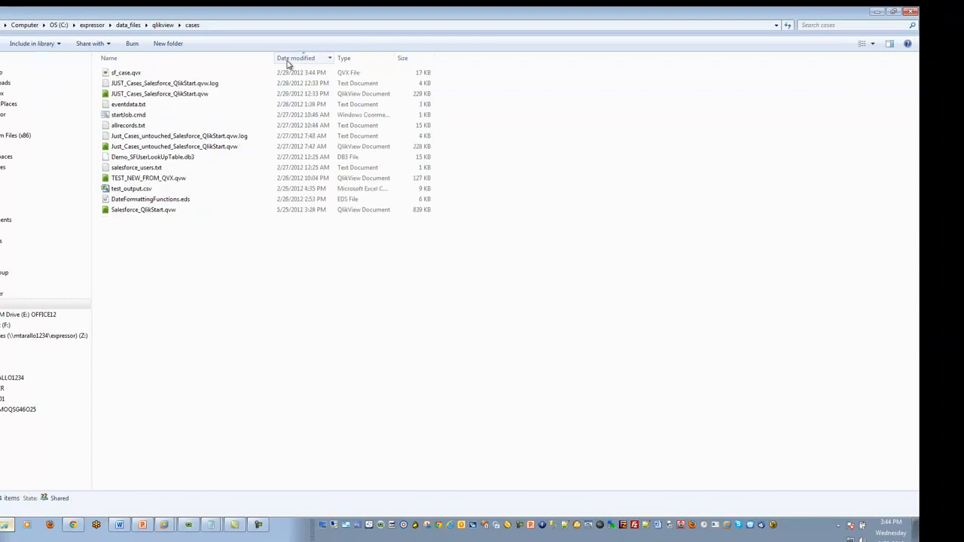
left_click(145, 76)
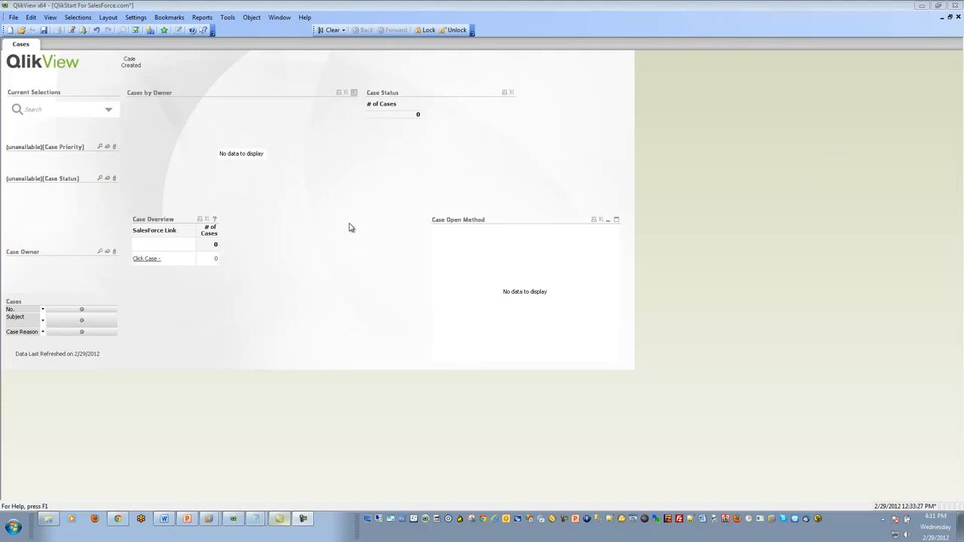
In QlikView, view the original QlikStart document's Cases sheet and return to the cases-only document.
left_click(279, 19)
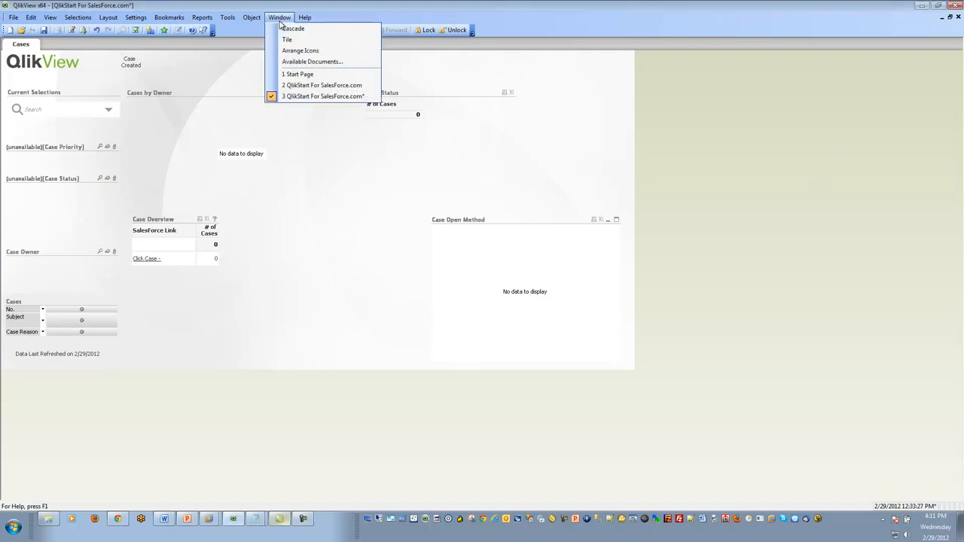
left_click(302, 86)
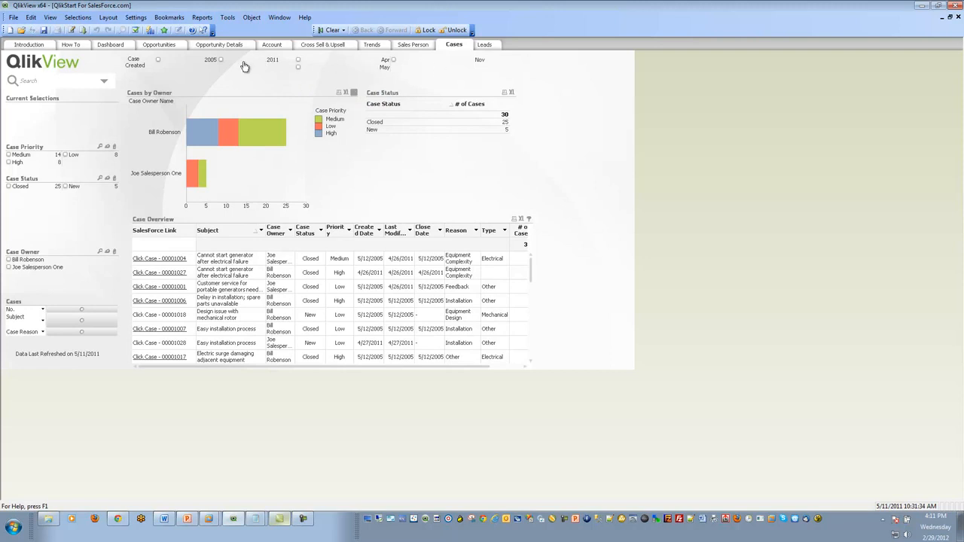
left_click(279, 17)
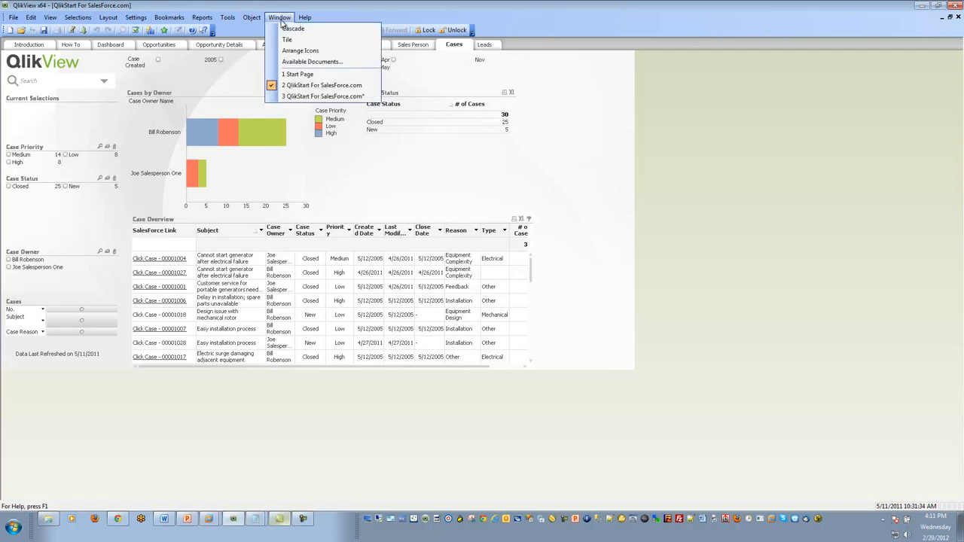
left_click(302, 96)
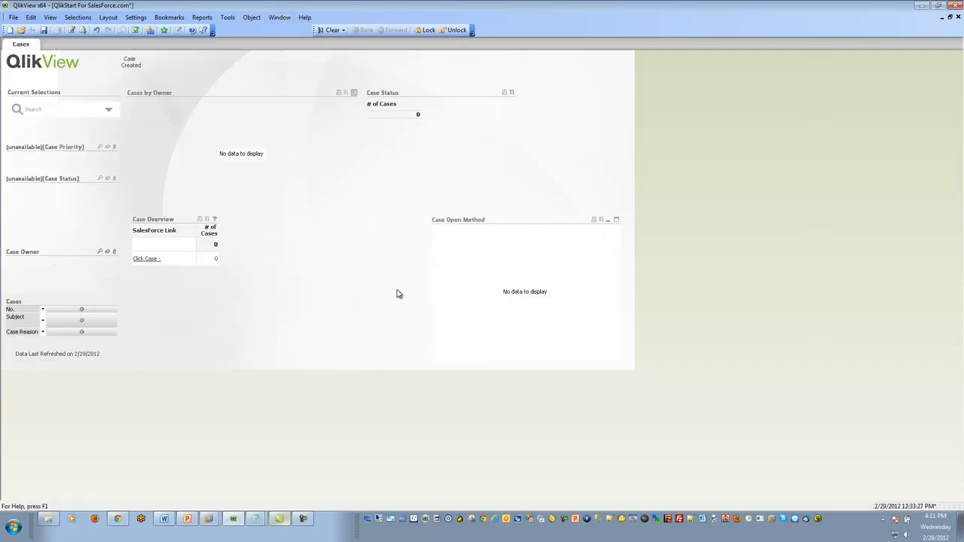
Open the cases-only document's load script and delete everything in its Case section.
left_click(13, 18)
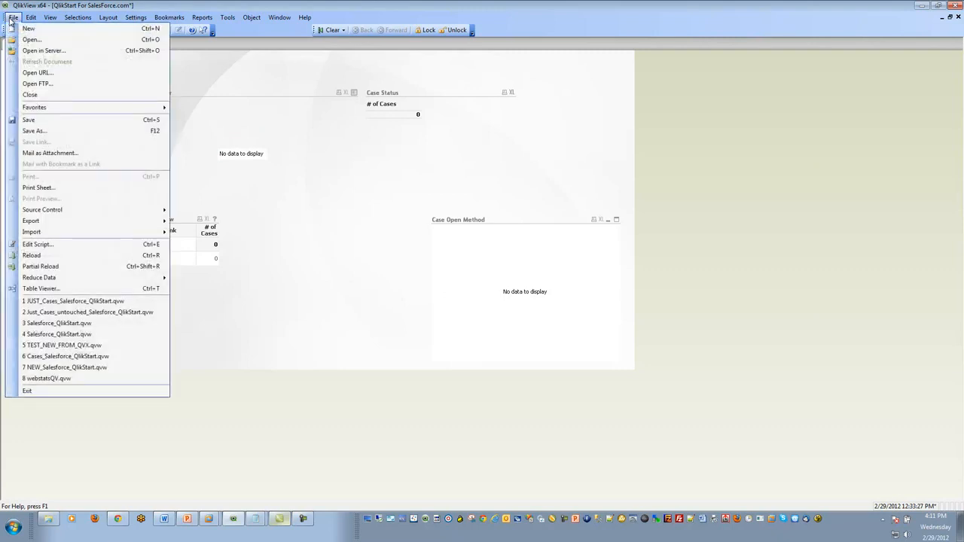
left_click(36, 244)
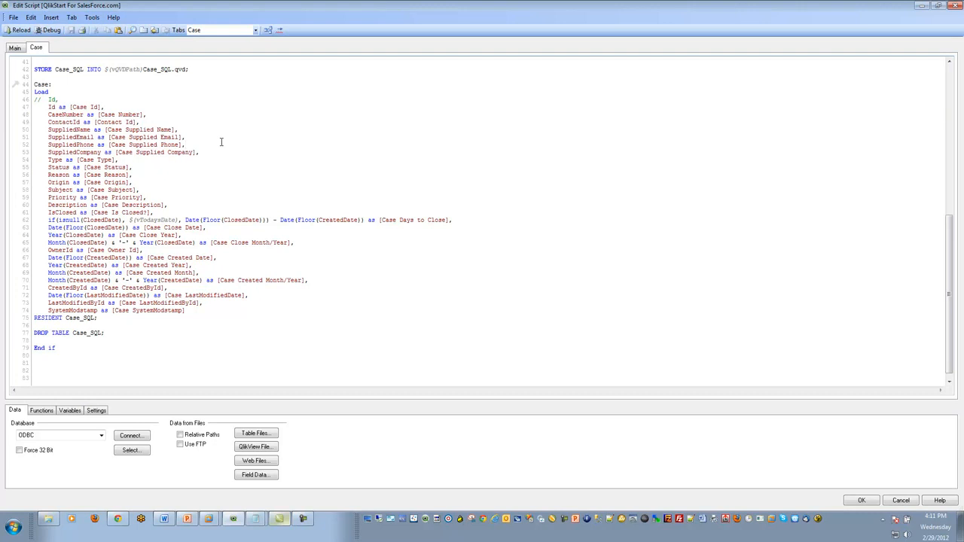
key("ctrl+a")
key("Delete")
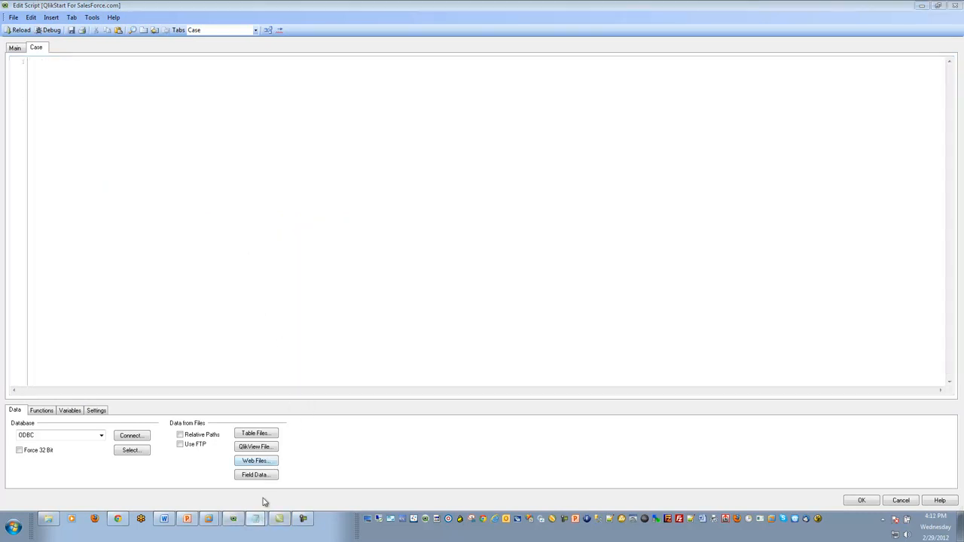
Paste the Notepad load statement that reads the case fields from sf_case.qvx into the empty Case script section.
left_click(259, 517)
left_click(808, 167)
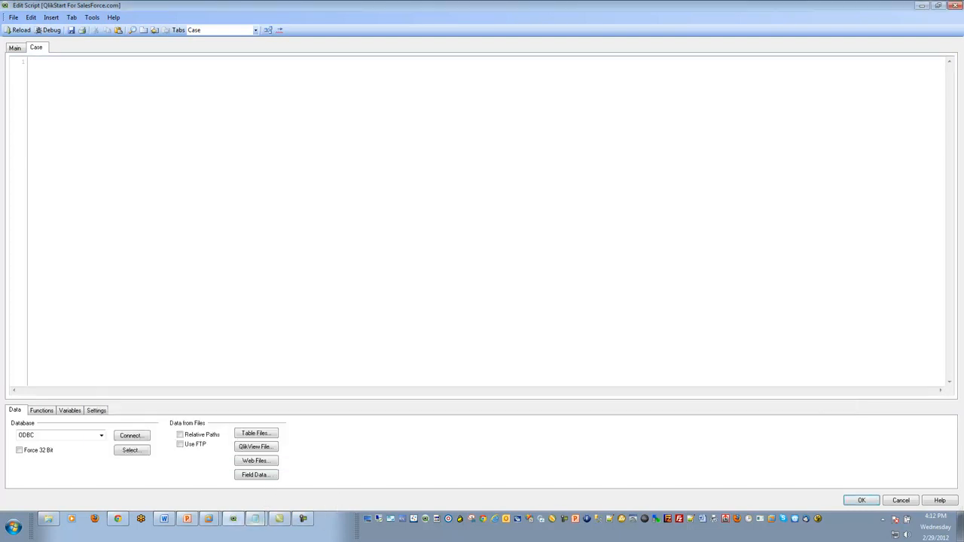
left_click(256, 519)
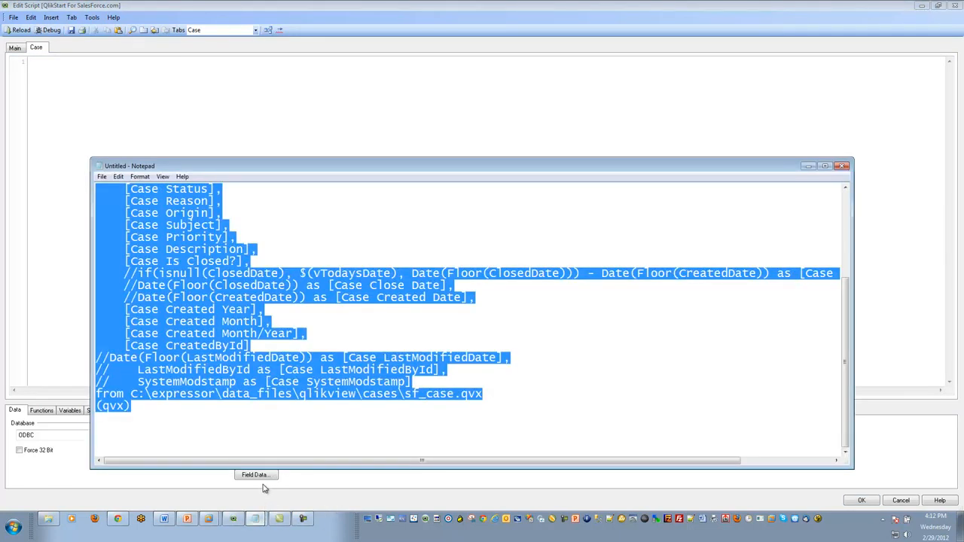
left_click(124, 81)
key("ctrl+v")
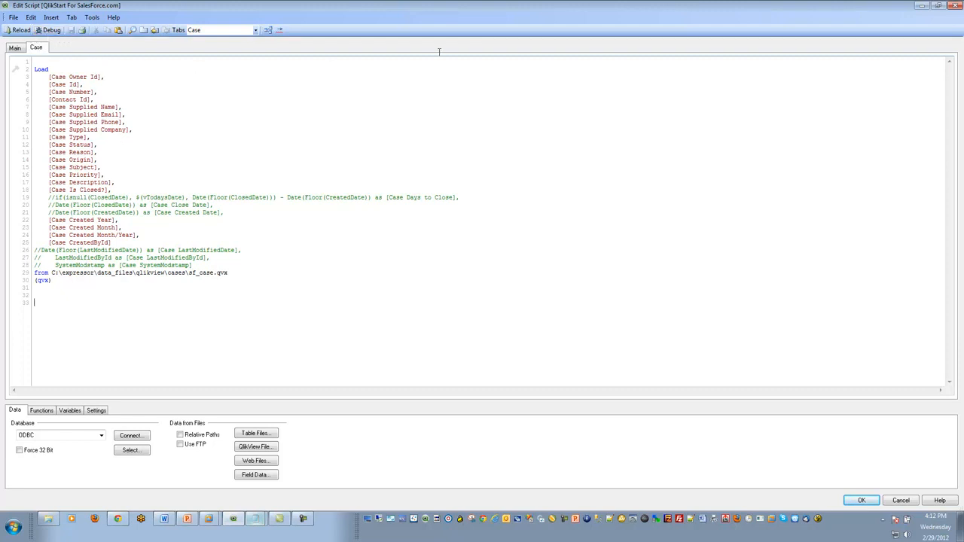
Close the script editor and reload the document's data from the new script.
left_click(957, 6)
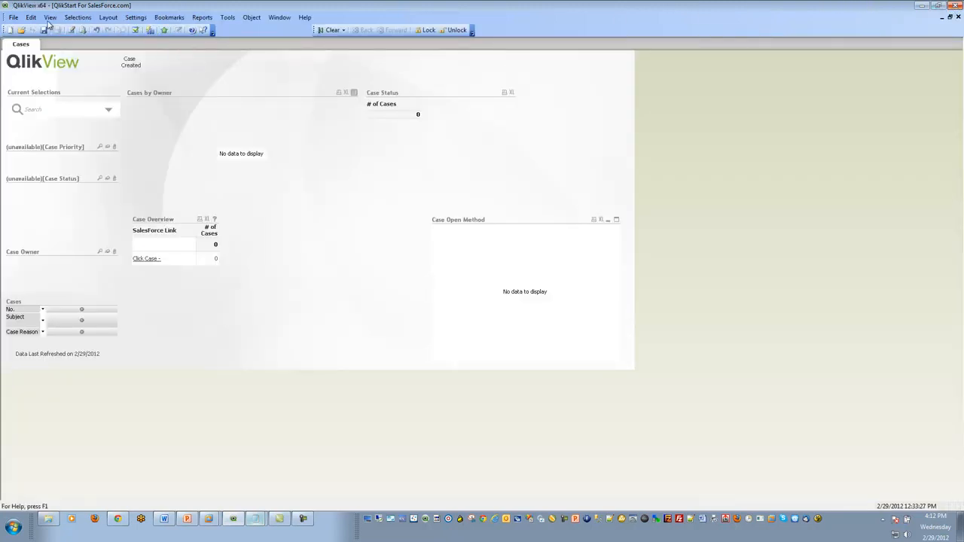
left_click(14, 16)
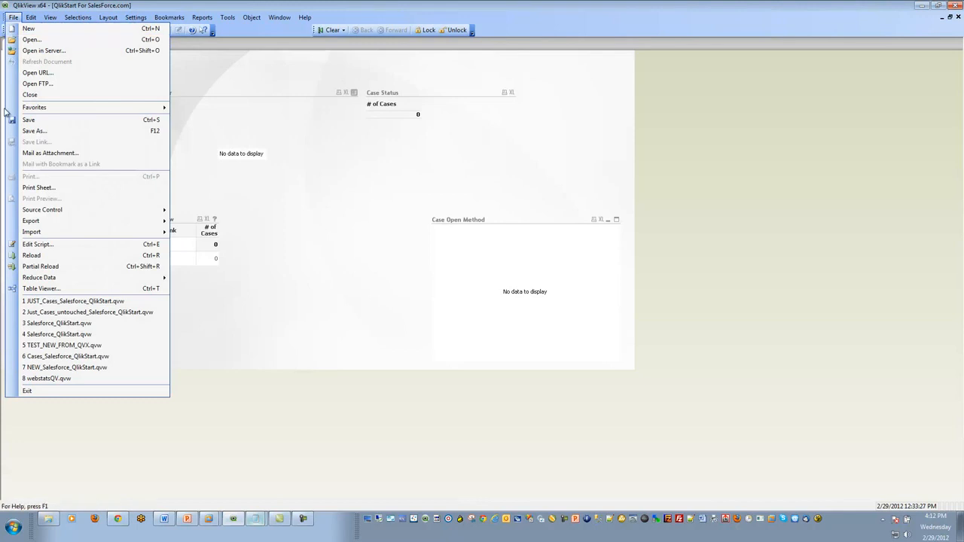
left_click(45, 255)
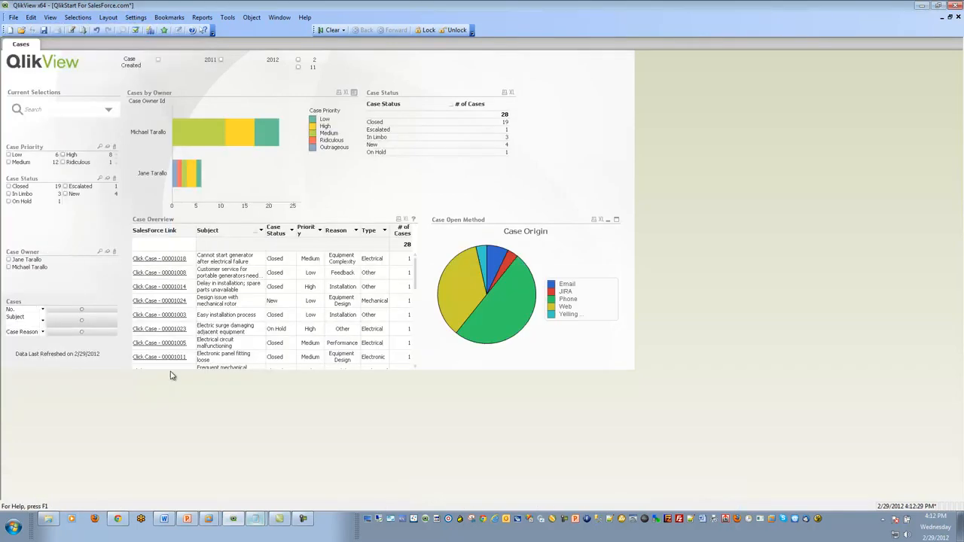